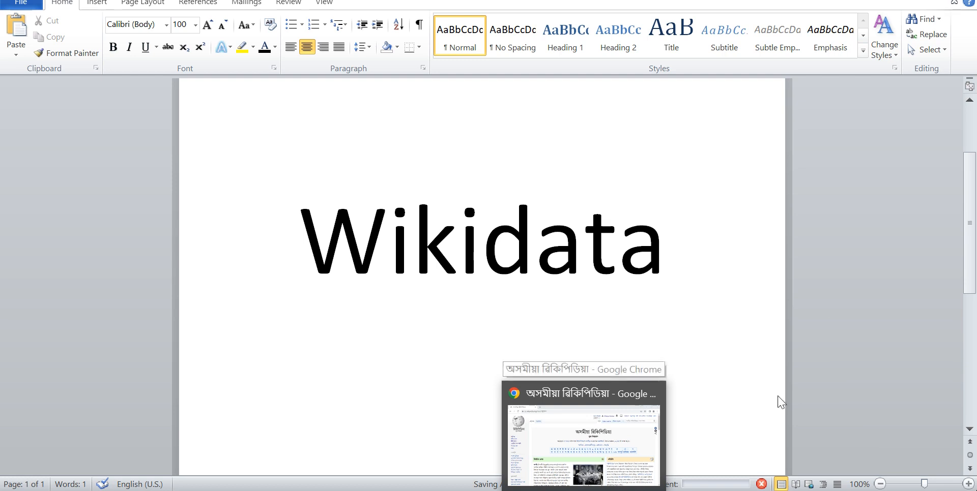
Step: Switch to Chrome, open the article দিগন্ত বৰ্মন from Assamese Wikipedia's recent changes, and check its links to other languages
key("alt+Tab")
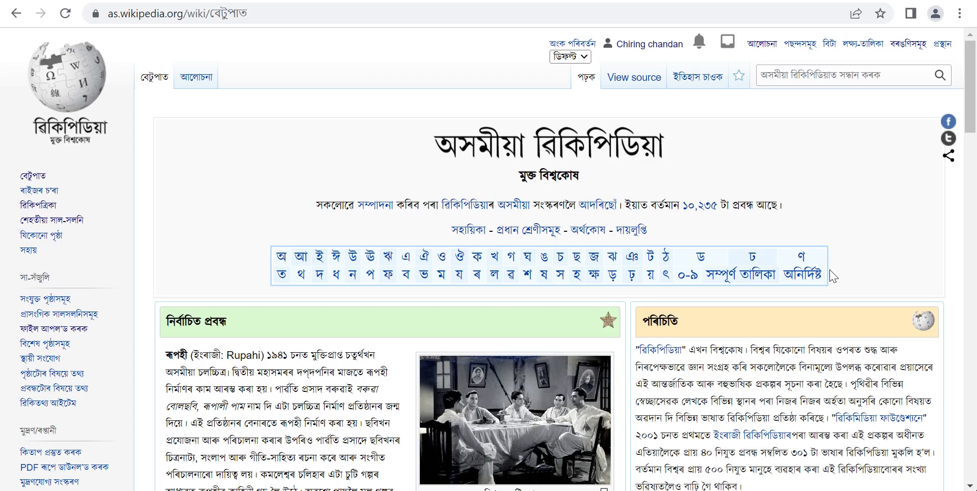
left_click(78, 223)
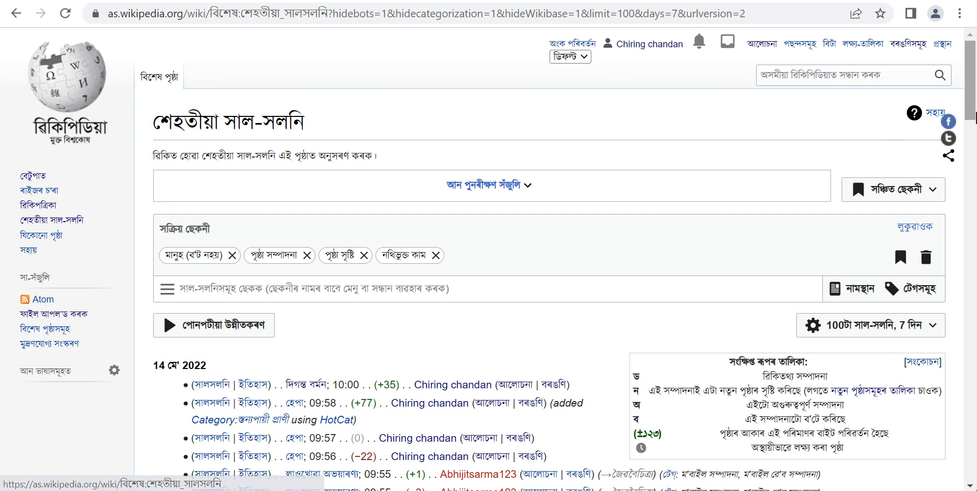
scroll(974, 131, "down", 4)
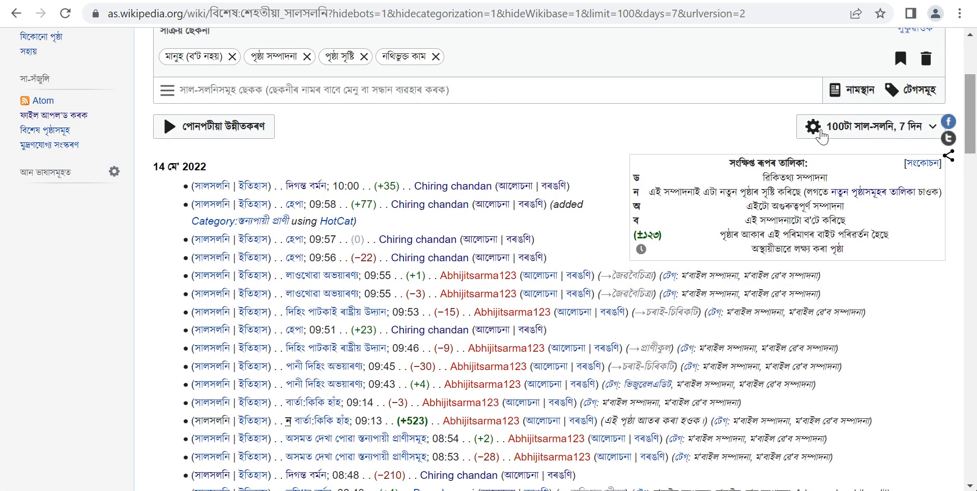
left_click(309, 189)
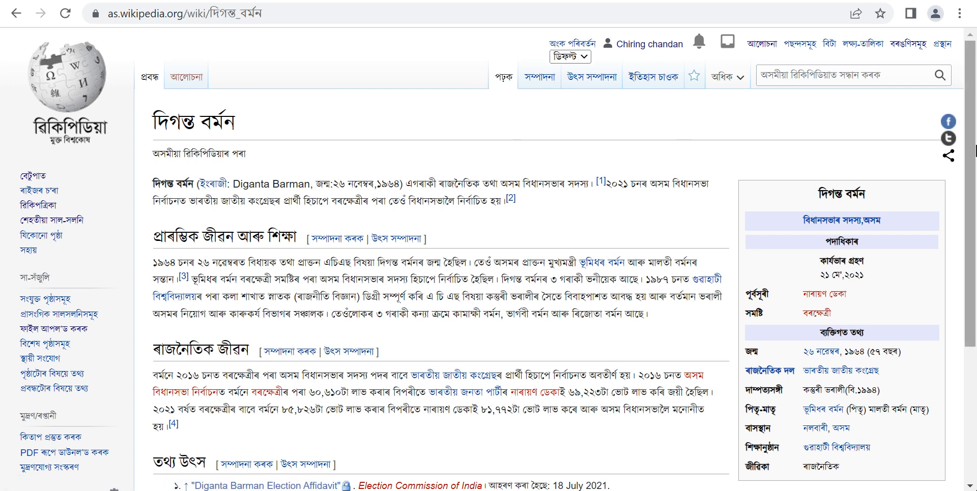
scroll(213, 341, "down", 3)
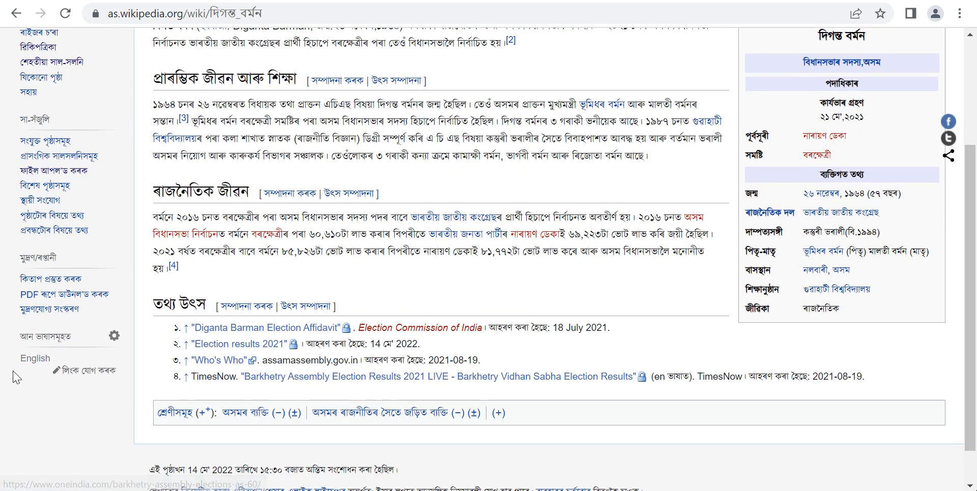
mouse_move(15, 369)
left_mouse_down()
mouse_move(21, 336)
mouse_move(51, 418)
mouse_move(20, 362)
left_mouse_up()
left_click(56, 387)
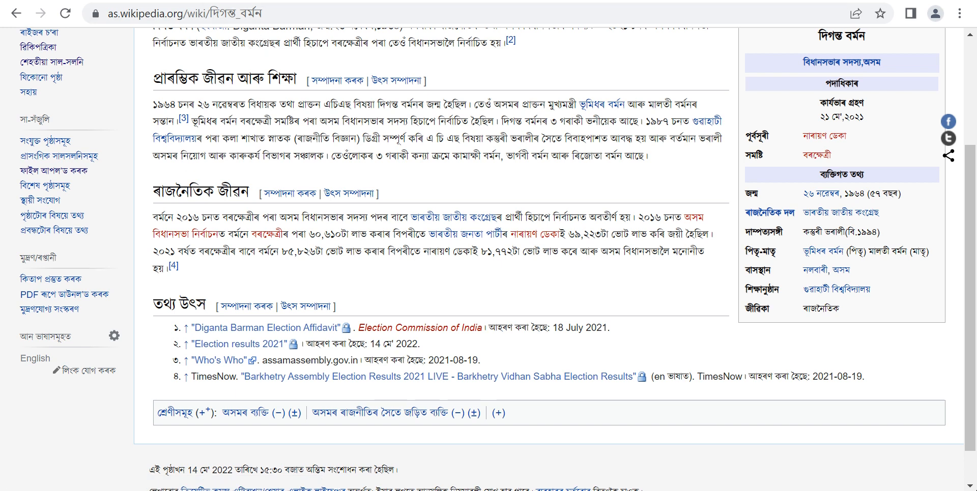
Step: Search Google for wikidata in a new browser tab and open the Wikidata main page
key("ctrl+t")
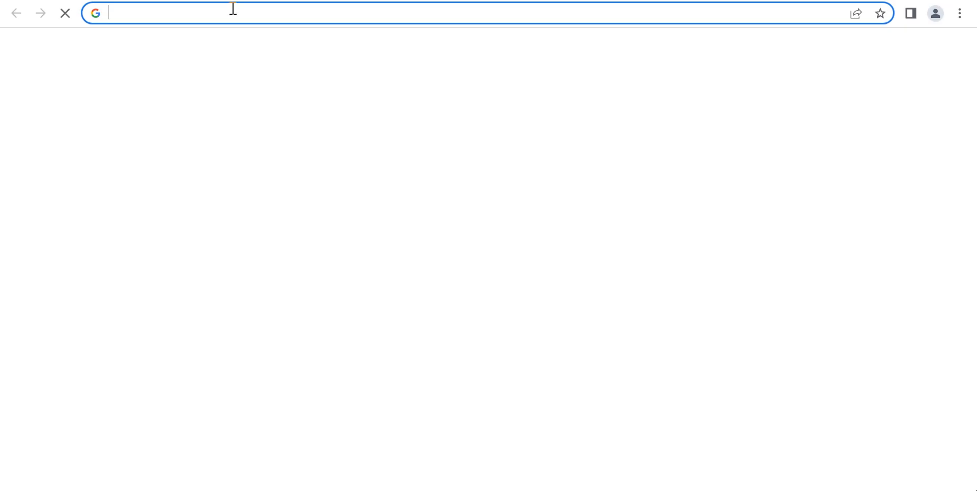
left_click(233, 9)
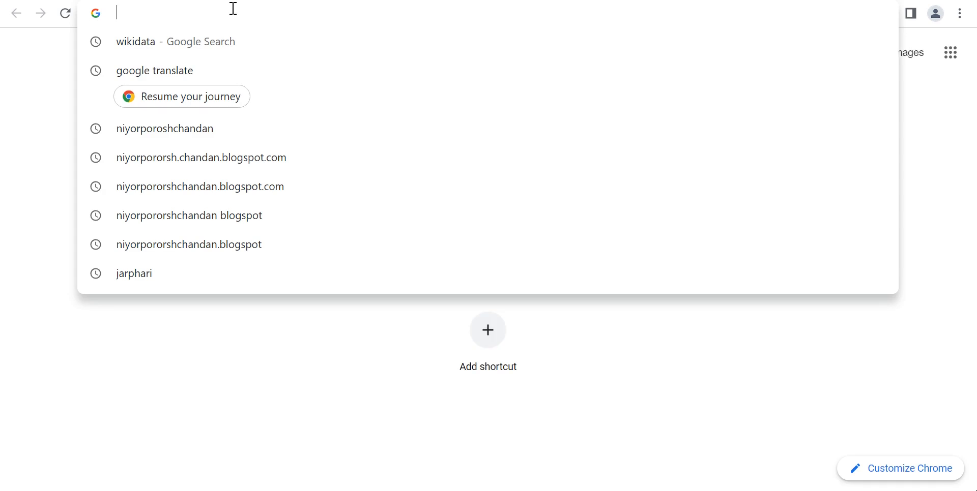
type("wikidata")
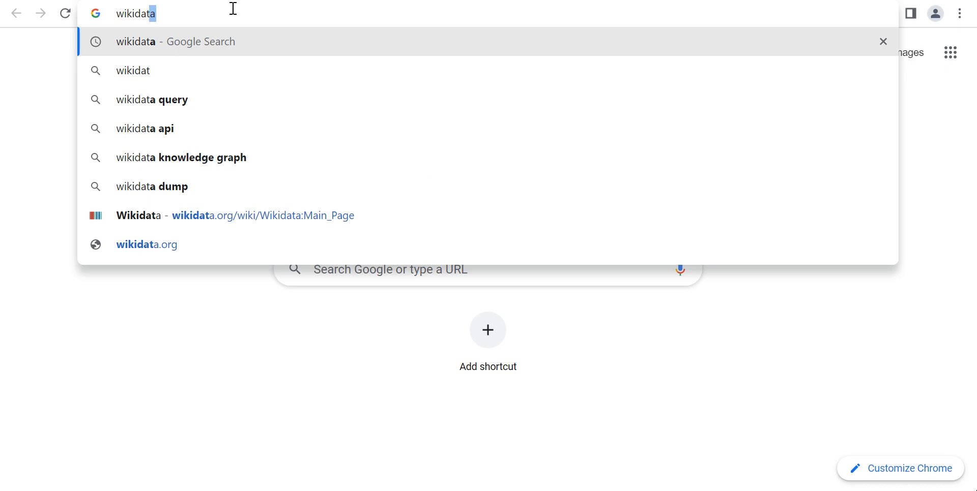
key("Return")
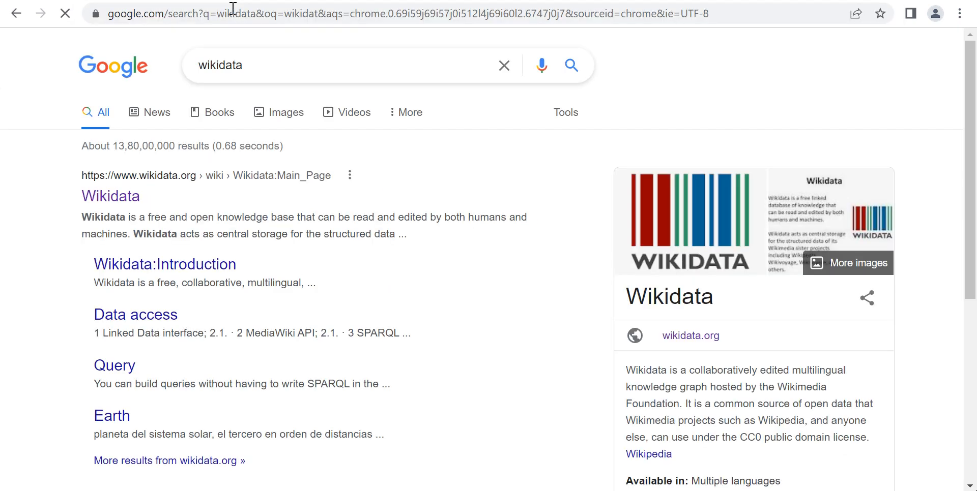
left_click(132, 203)
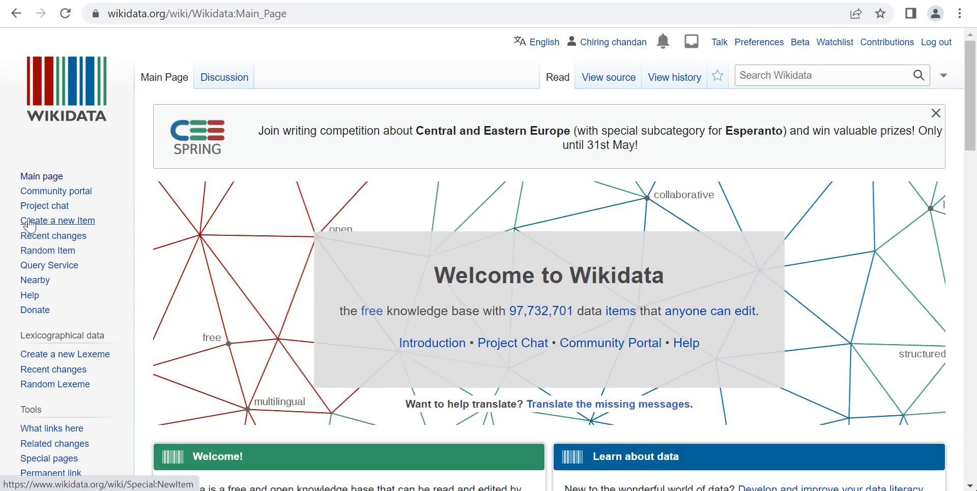
Step: Open the form for creating a new Wikidata item and set its language to Assamese (as)
left_click(59, 230)
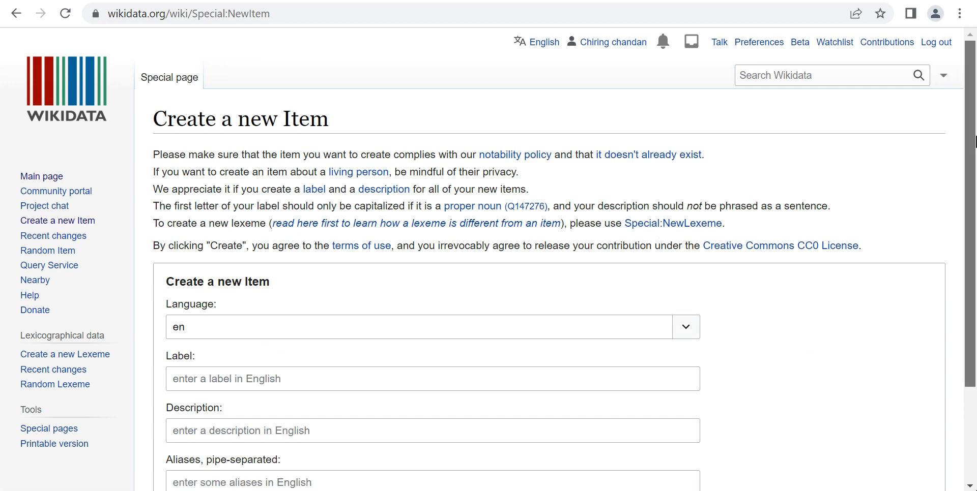
scroll(974, 226, "down", 2)
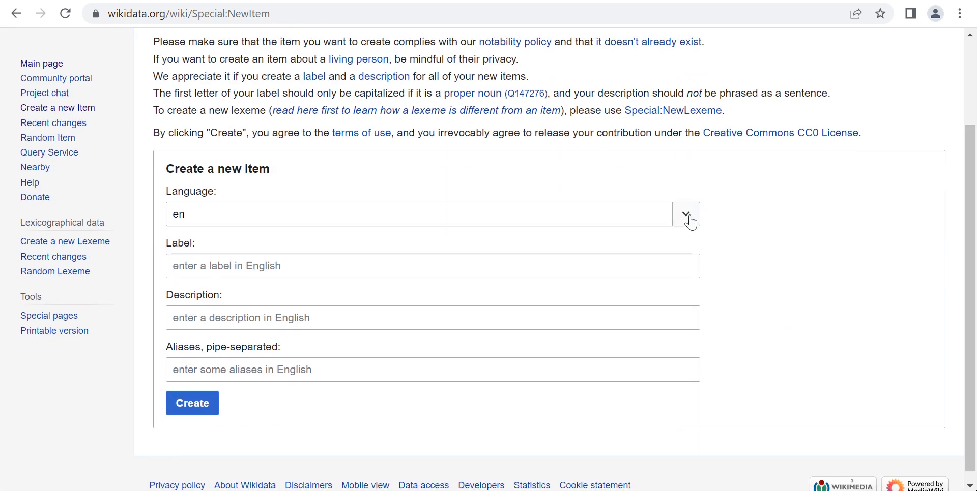
left_click(689, 222)
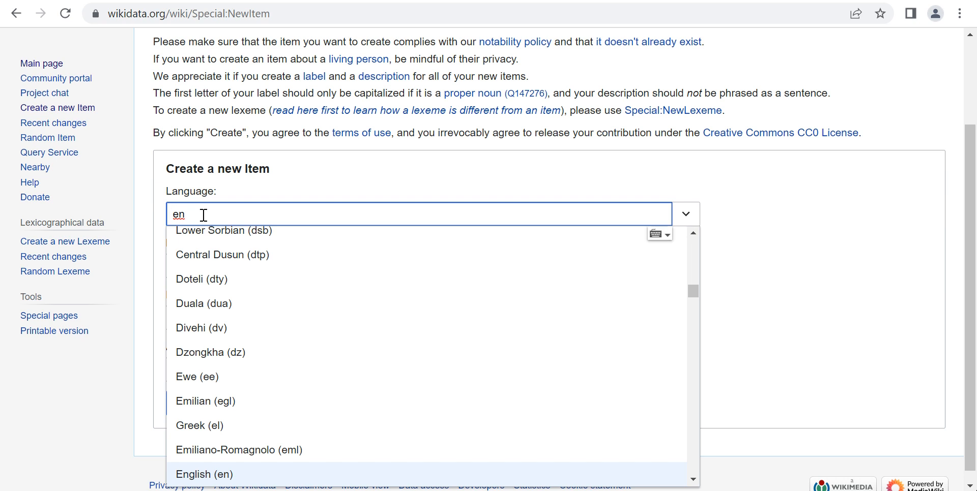
key("BackSpace")
key("BackSpace")
type("as")
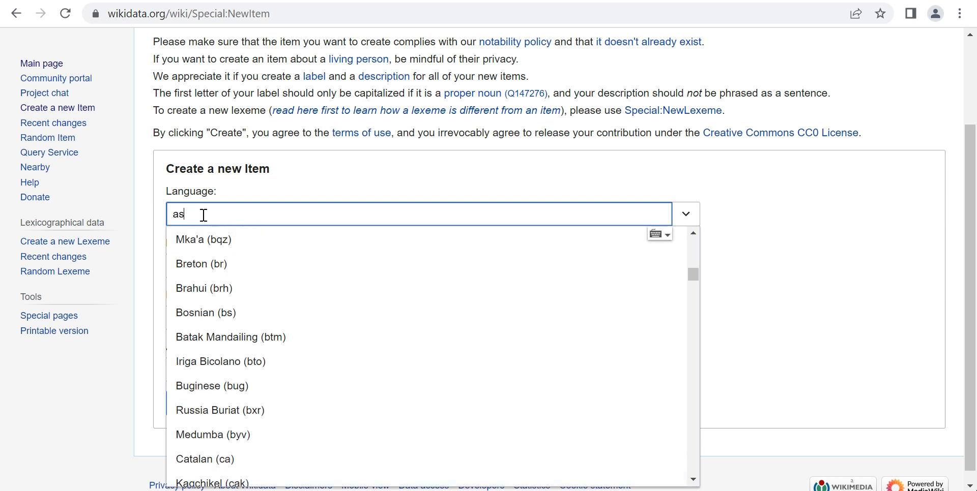
left_click(300, 249)
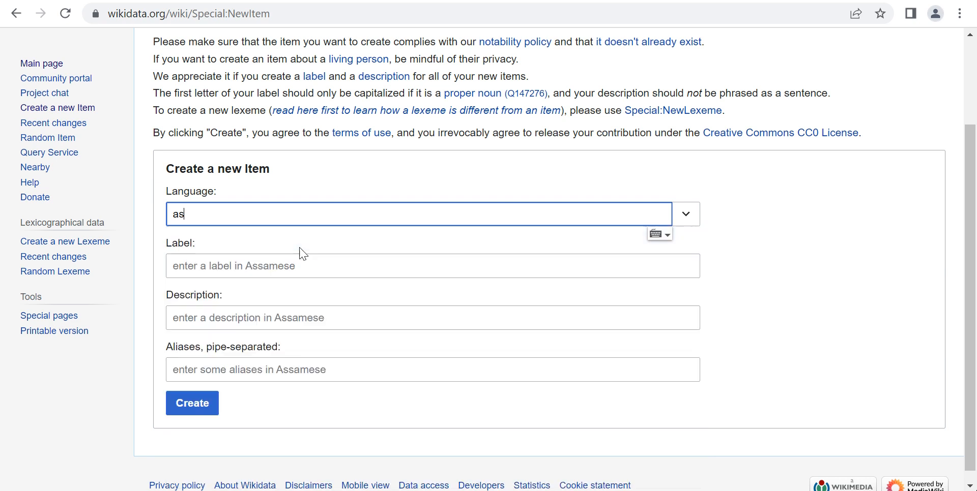
left_click(280, 267)
type("দিগ")
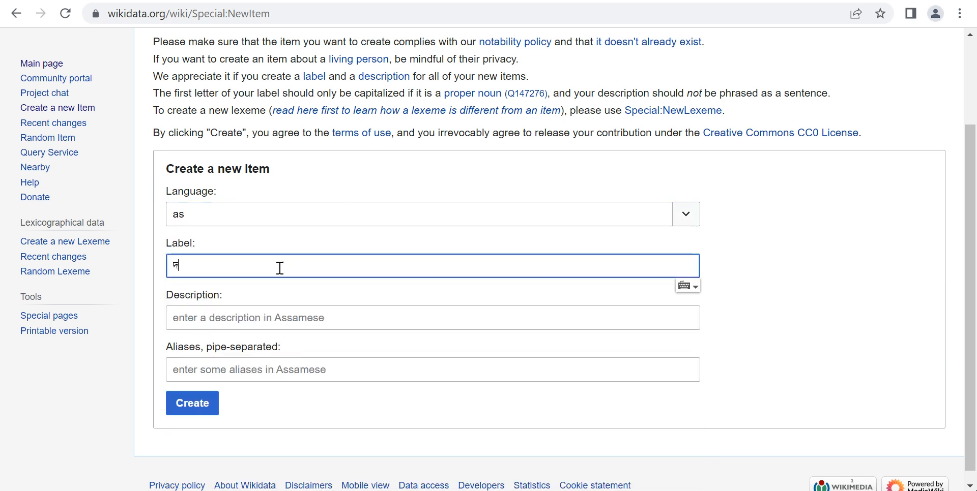
type("ন্ত বৰ্মন")
Step: Enter অসমীয়া ৰাজনীতিবিদ as the Assamese description and create the item
left_click(248, 315)
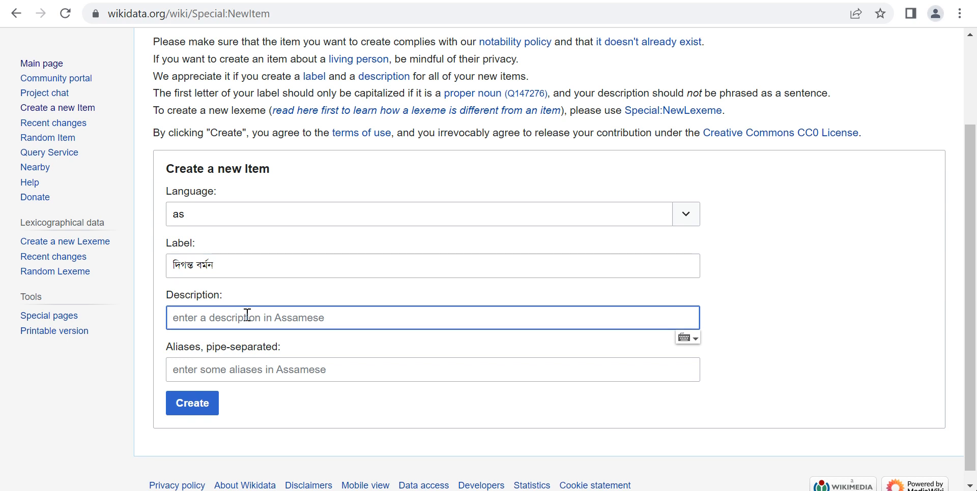
type("স")
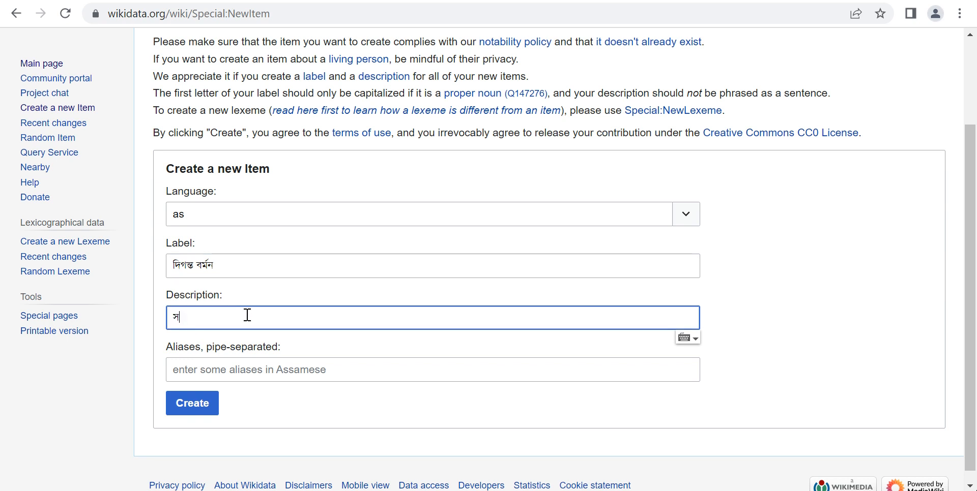
type("মীয়া")
key("BackSpace")
type("অসমীয়া ")
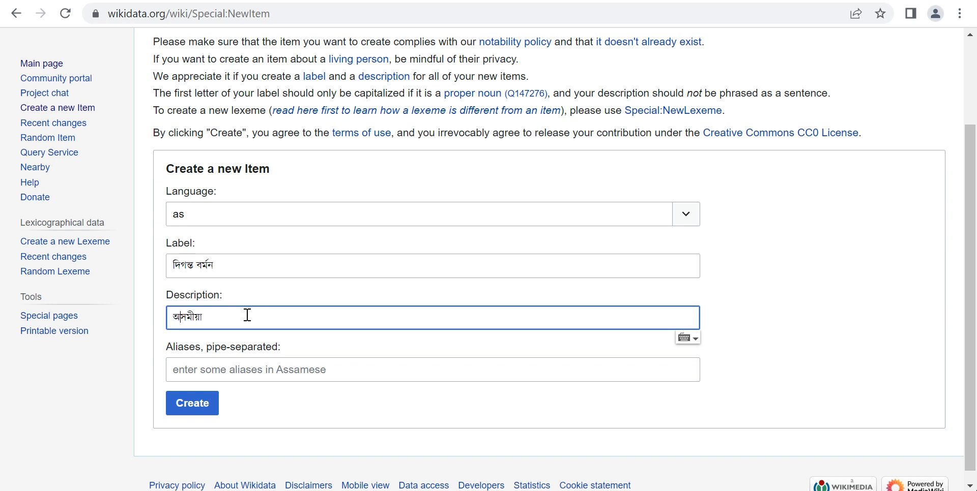
type("ৰাজনীতিb\\\\")
key("BackSpace")
left_click(539, 1)
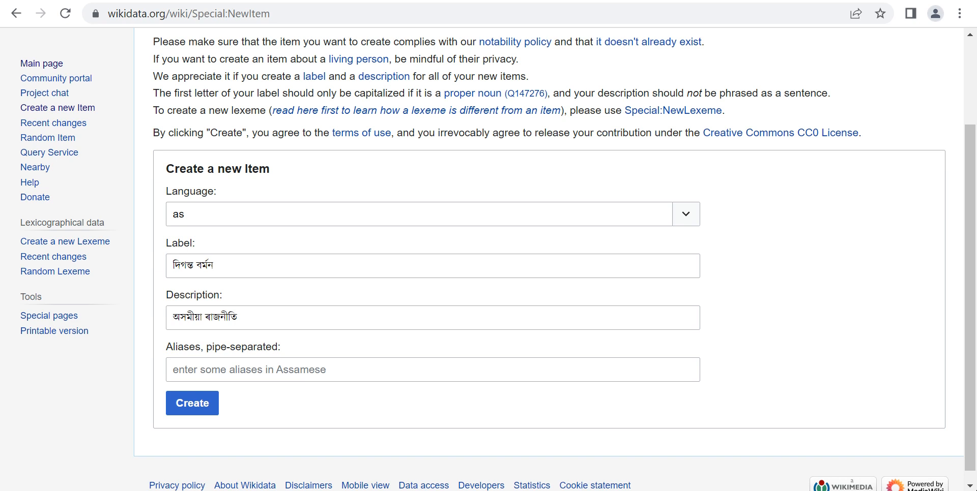
left_click(258, 323)
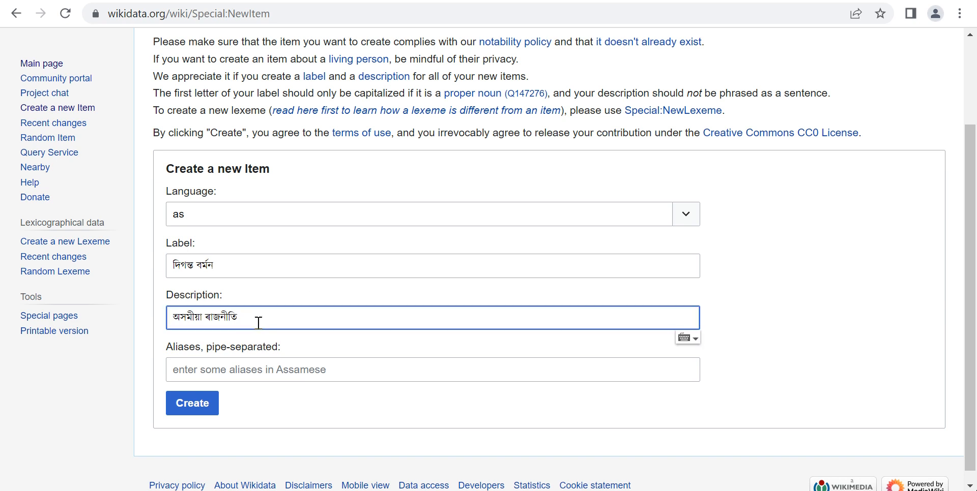
type("বিদ")
left_click(202, 411)
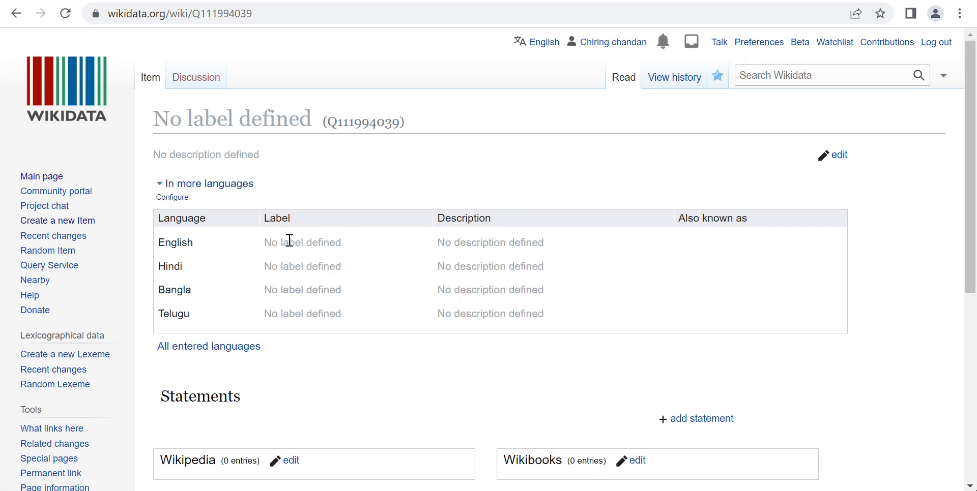
left_click(838, 162)
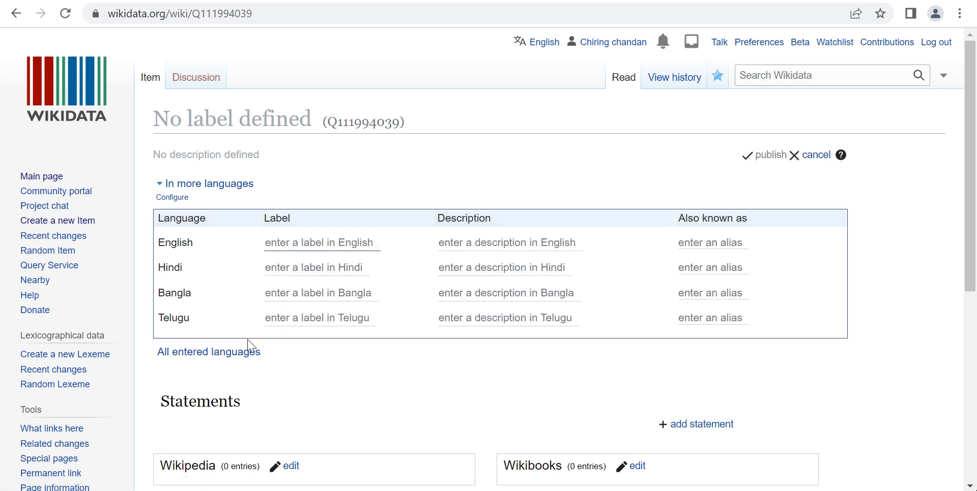
left_click(230, 356)
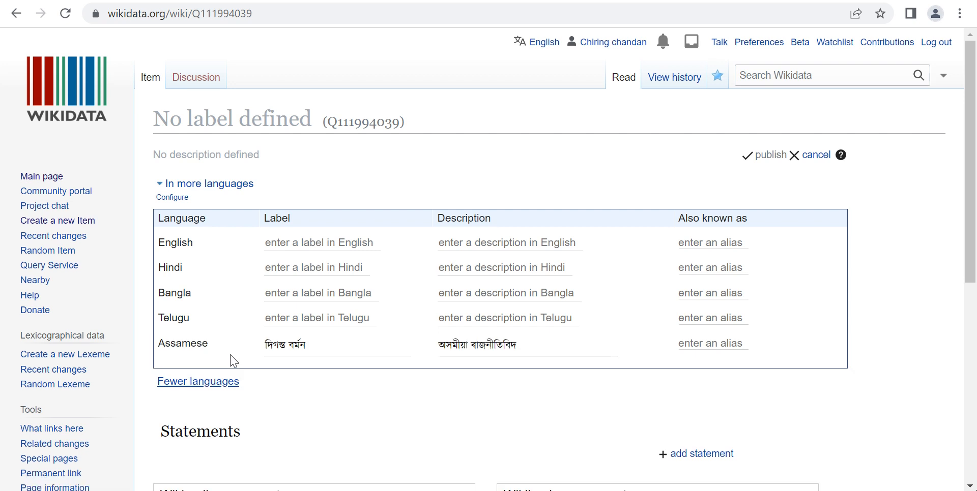
left_click(306, 243)
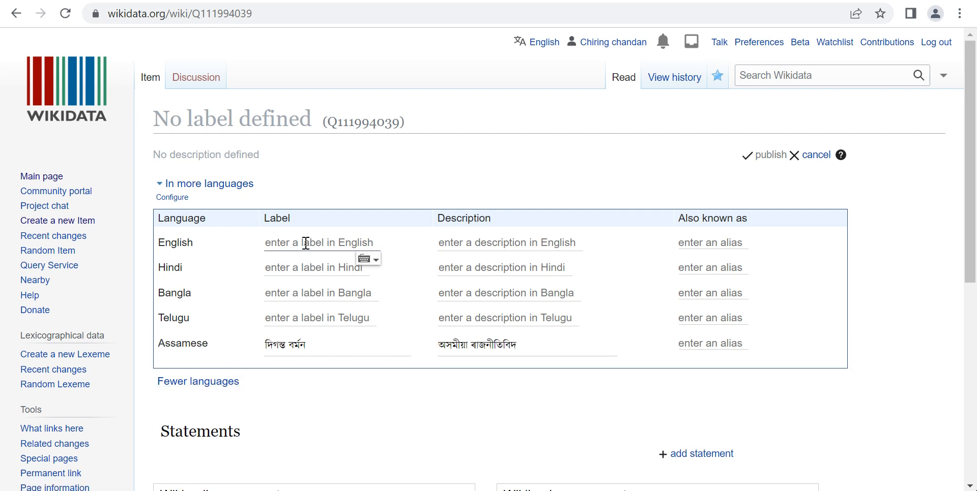
type("Digan")
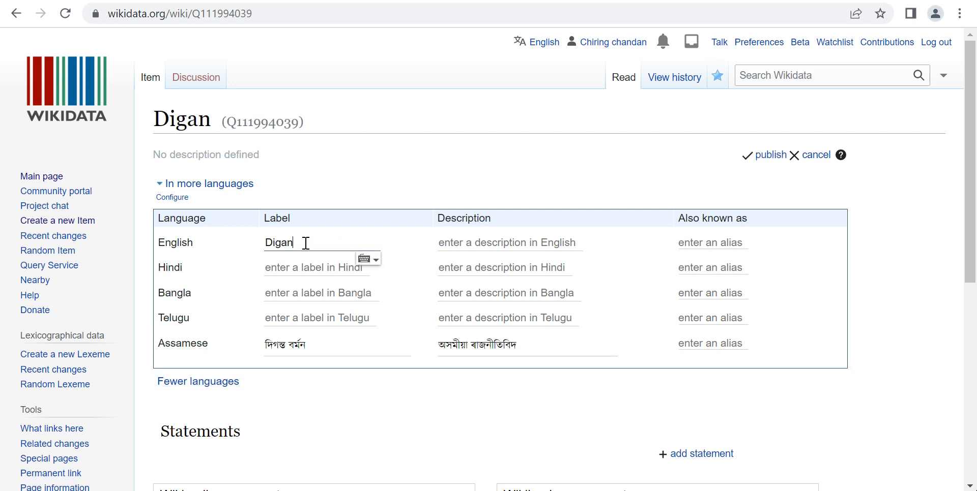
type("ta Barman")
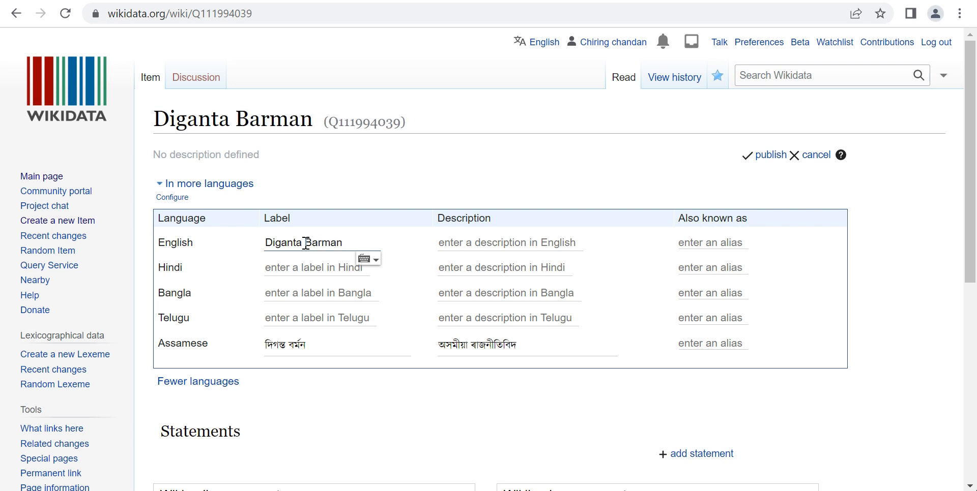
Step: Enter Assamese politician as the item's English description and publish the label and description changes
left_click(494, 243)
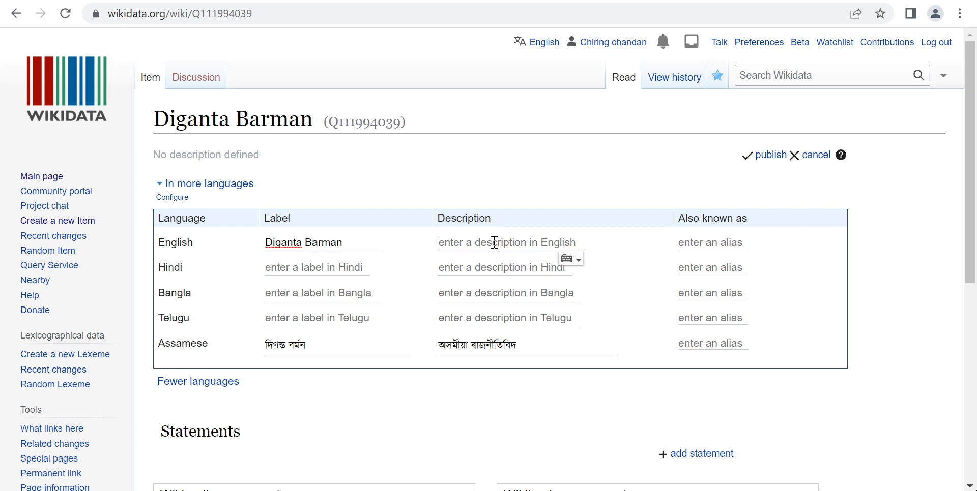
type("Assa")
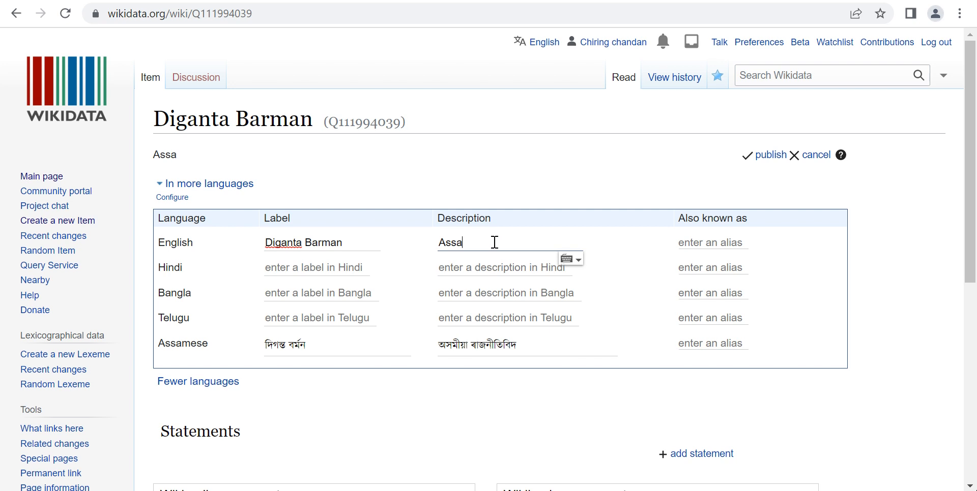
type("mese pol")
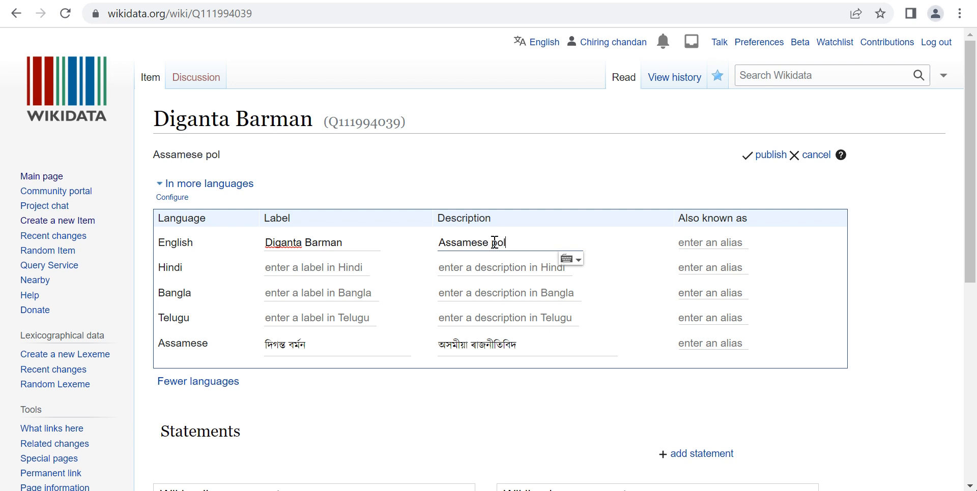
type("itician")
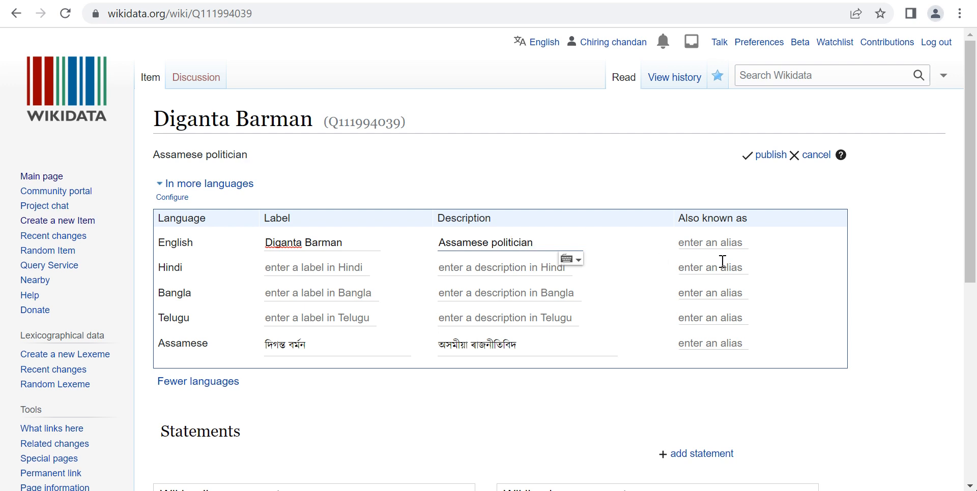
left_click(769, 161)
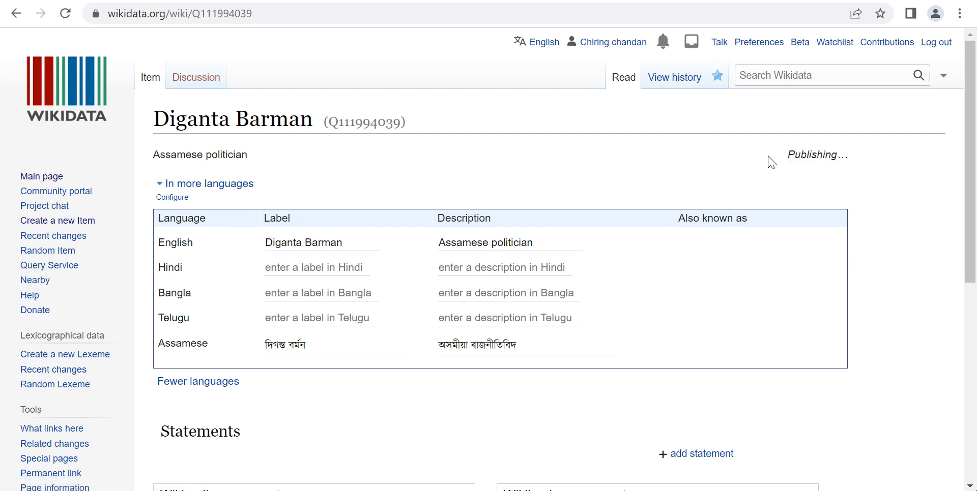
Step: Add the Assamese (as) Wikipedia page দিগন্ত বৰ্মন to the item's Wikipedia links and publish the link
left_click_drag(970, 158, 953, 276)
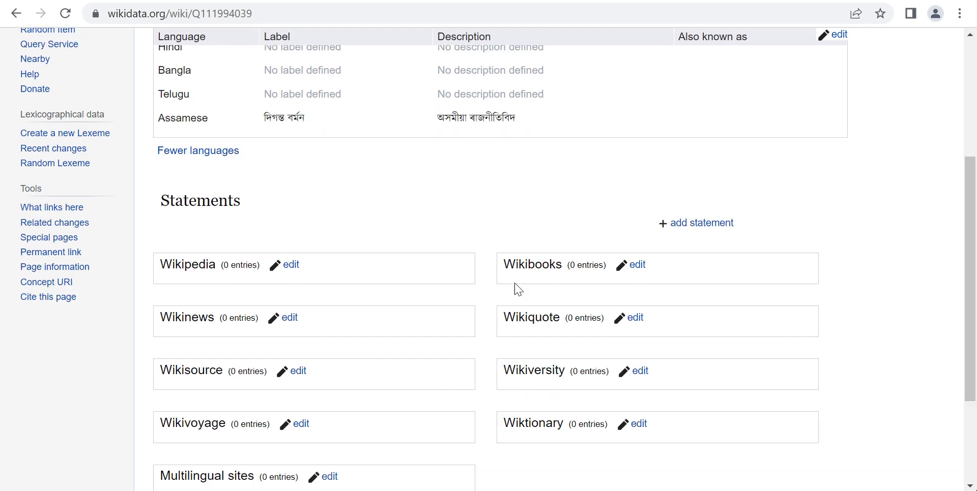
left_click(291, 265)
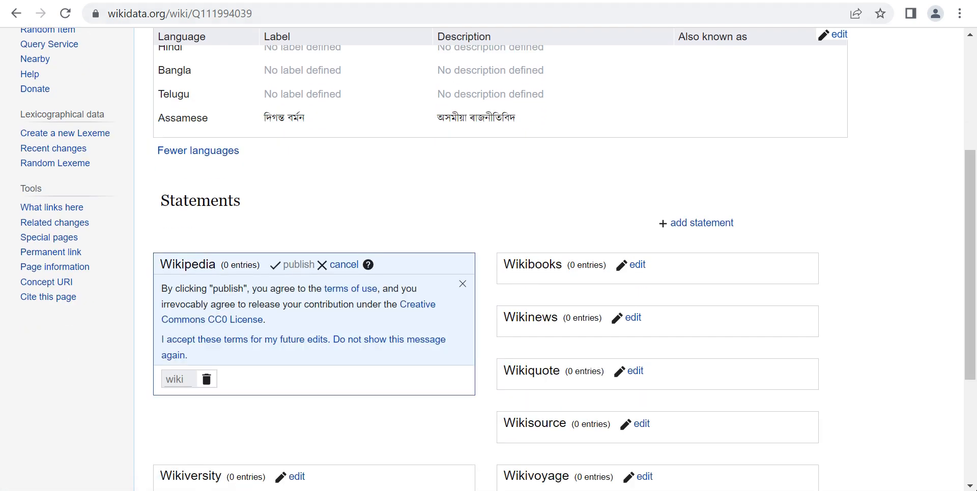
left_click(172, 379)
type("as")
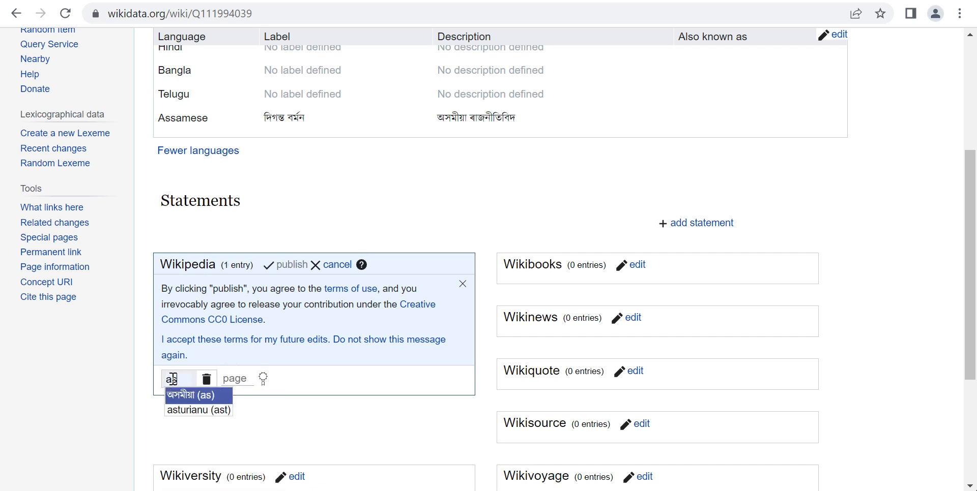
left_click(186, 401)
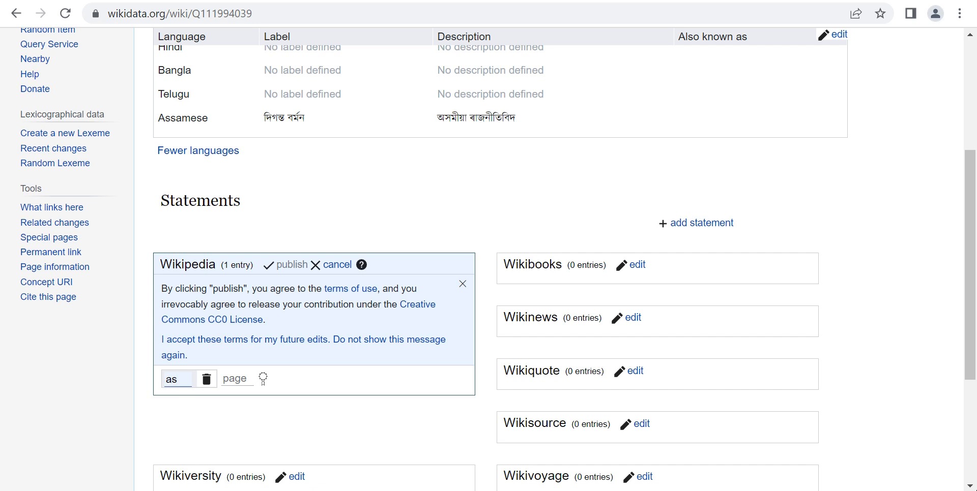
left_click(230, 379)
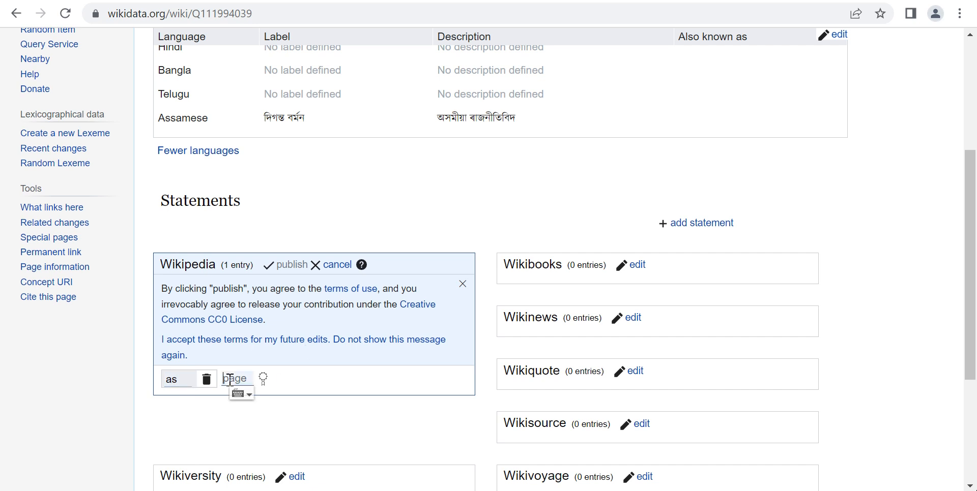
type("দিগন্ত")
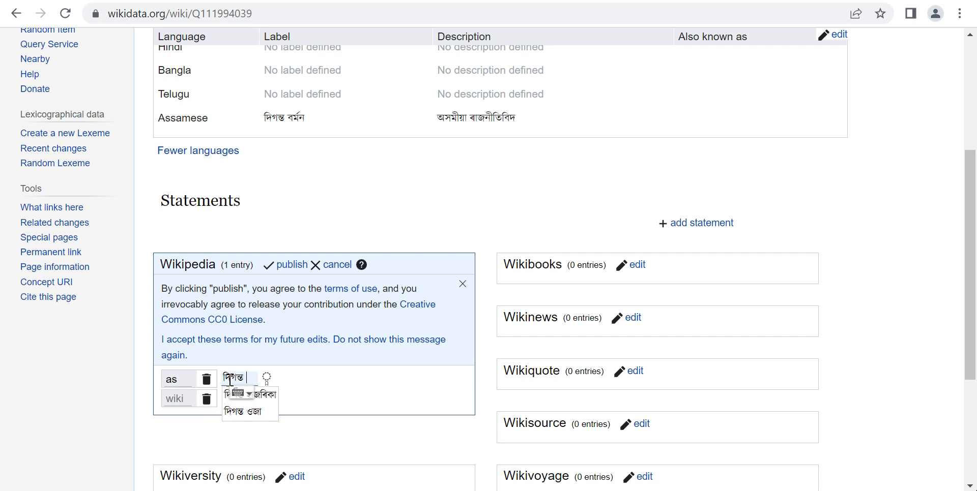
type(" বর্মন")
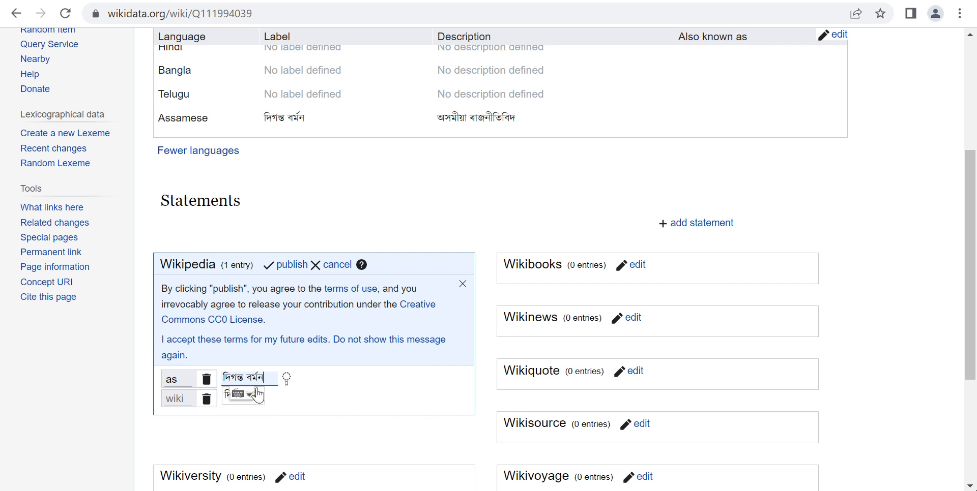
left_click(262, 397)
left_click(287, 266)
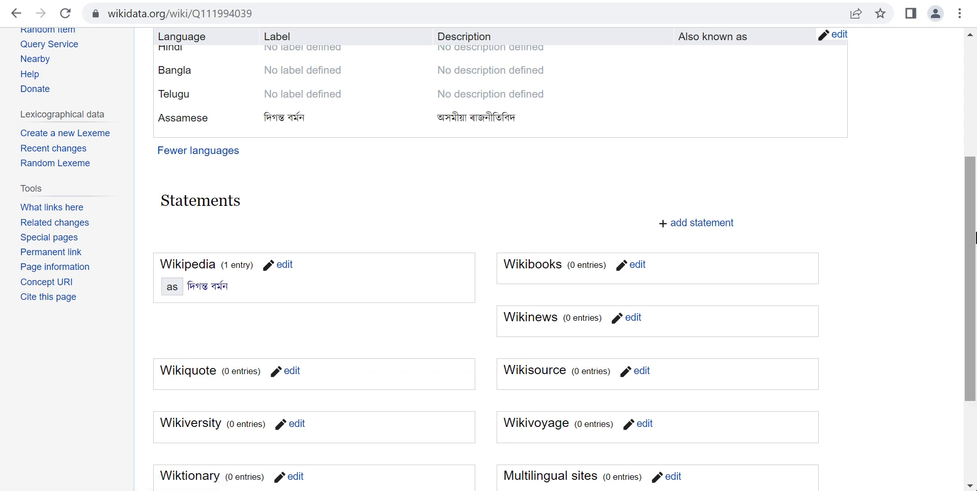
Step: Add an instance of statement with the value human to the item and publish it
left_click(702, 232)
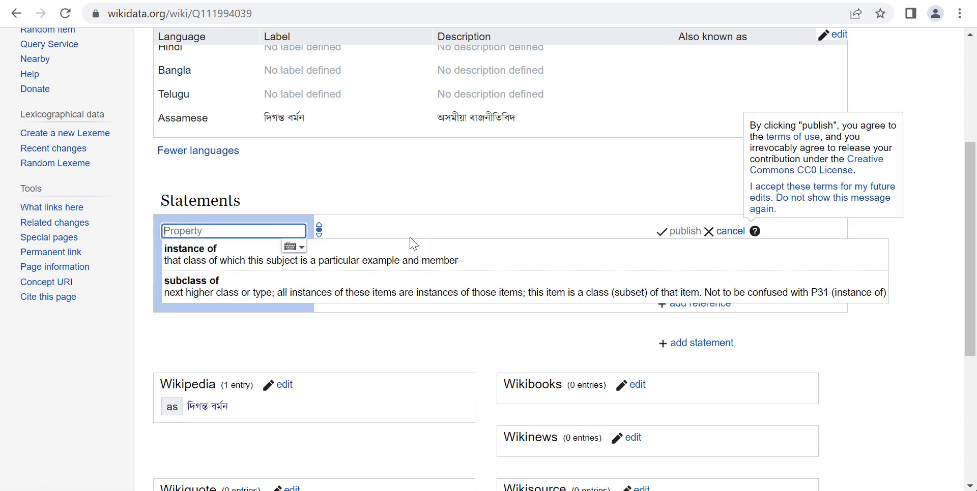
left_click(241, 248)
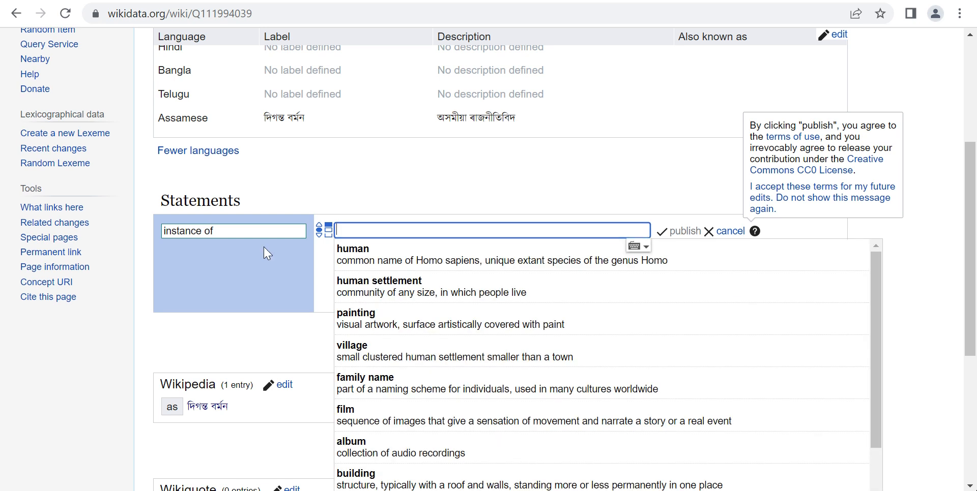
left_click(360, 253)
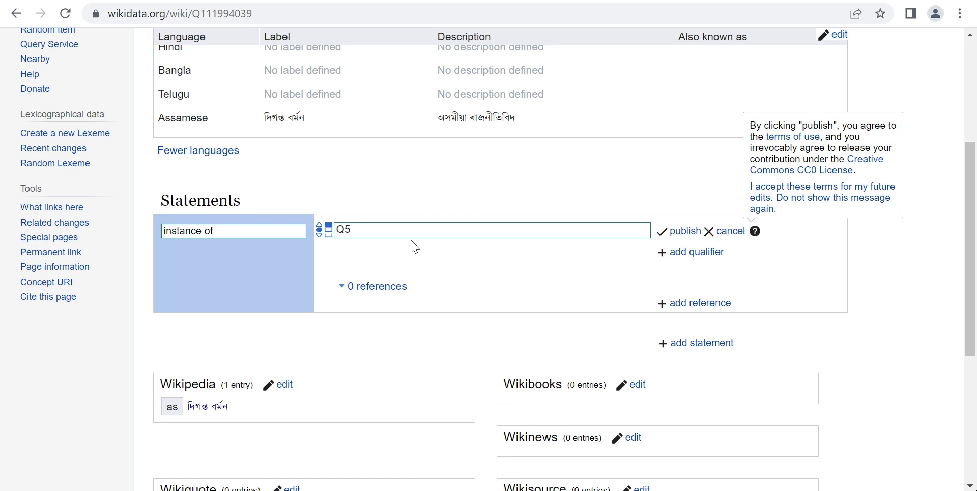
left_click(678, 233)
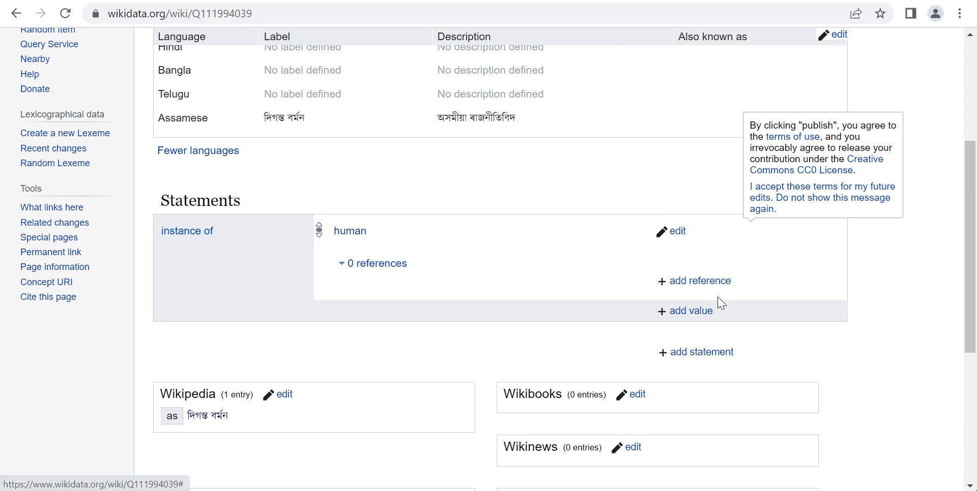
Step: Add a sex or gender statement with the value male and publish it
left_click(696, 359)
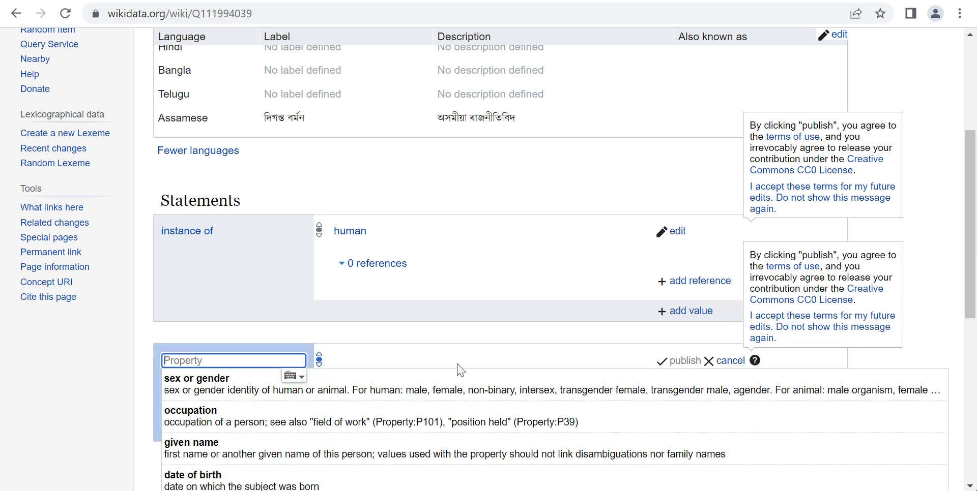
left_click(249, 391)
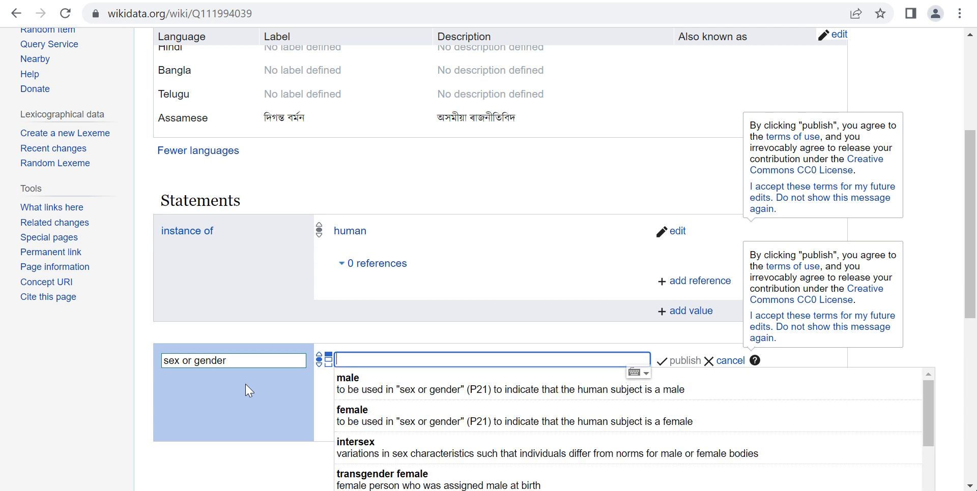
left_click(399, 388)
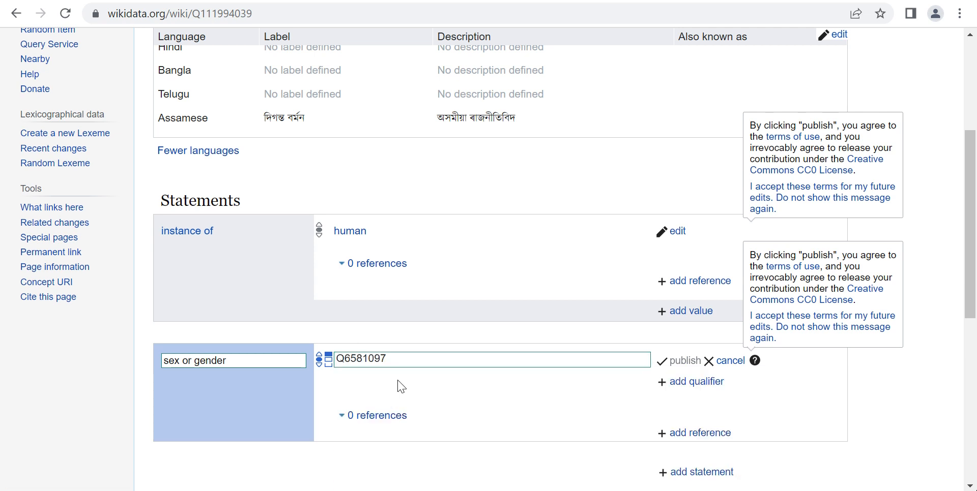
left_click(685, 362)
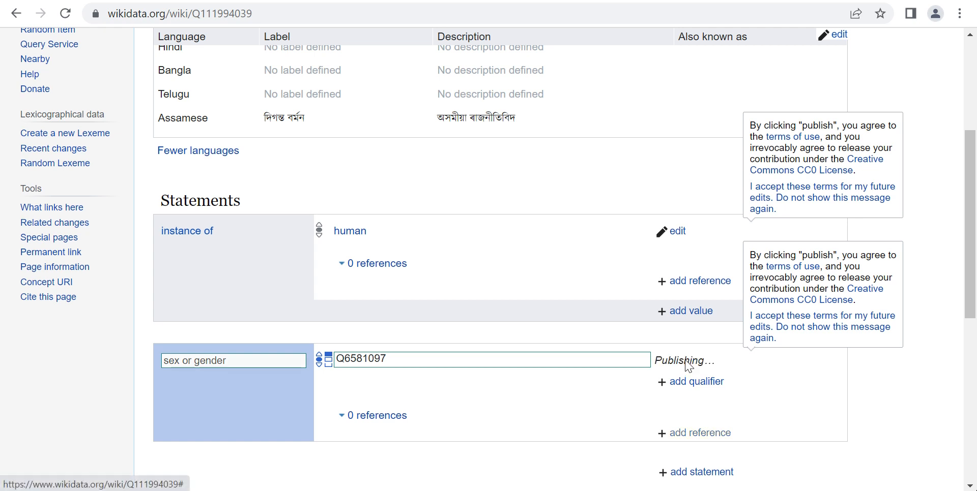
Step: Add an occupation statement with the value politician and publish it
left_click_drag(973, 240, 974, 303)
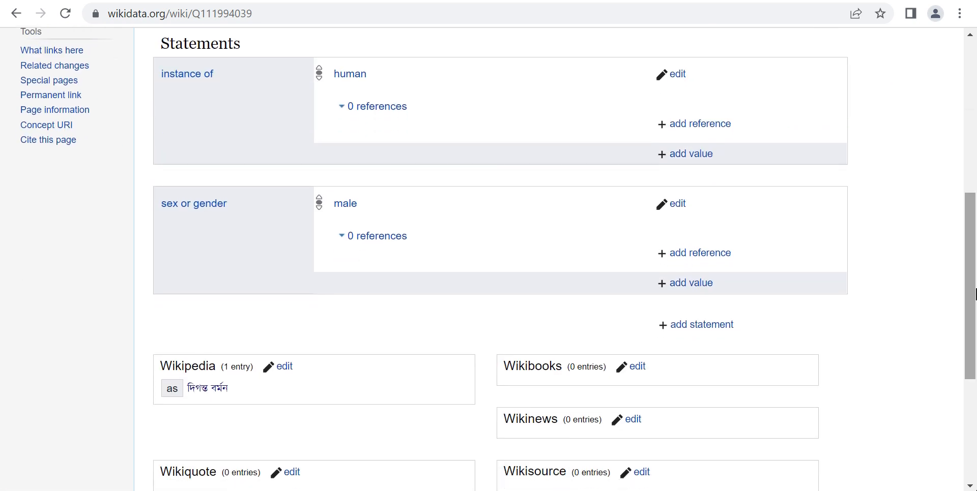
left_click(689, 326)
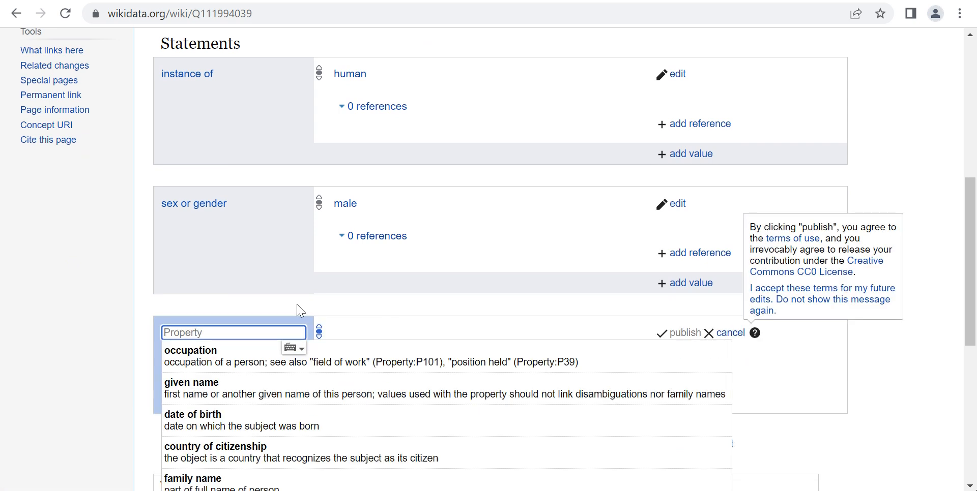
left_click(244, 356)
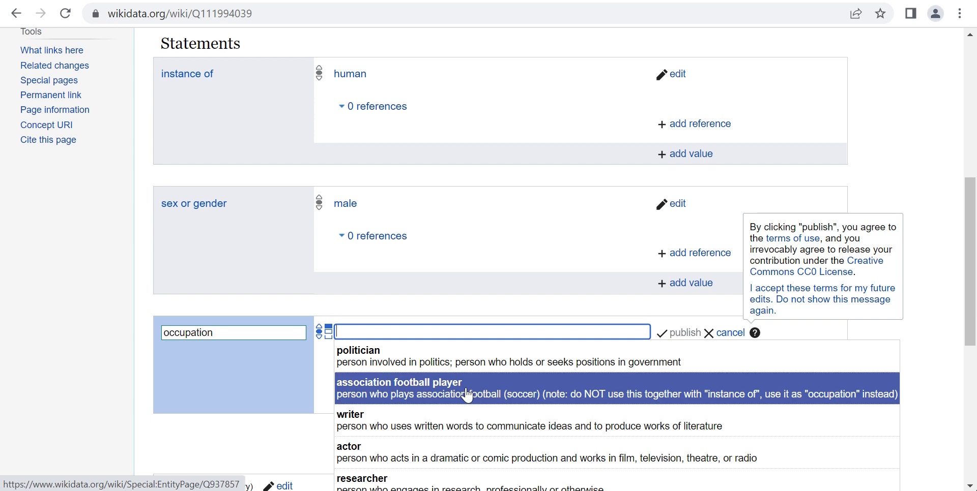
left_click(444, 363)
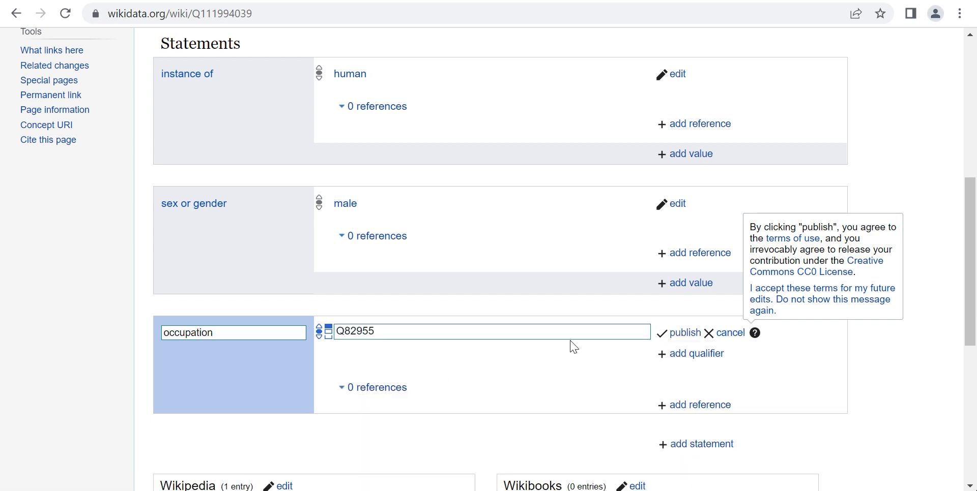
left_click(683, 333)
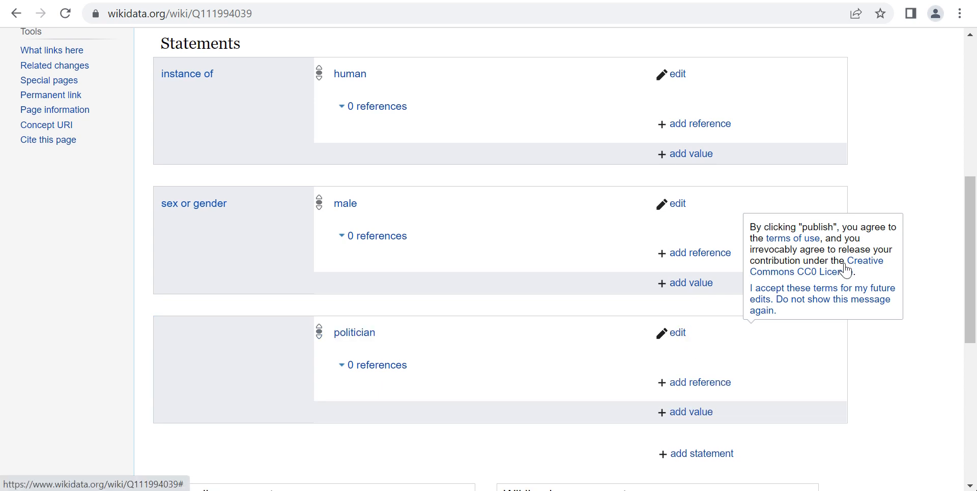
Step: Add a country of citizenship statement with the value India and publish it
scroll(814, 284, "down", 3)
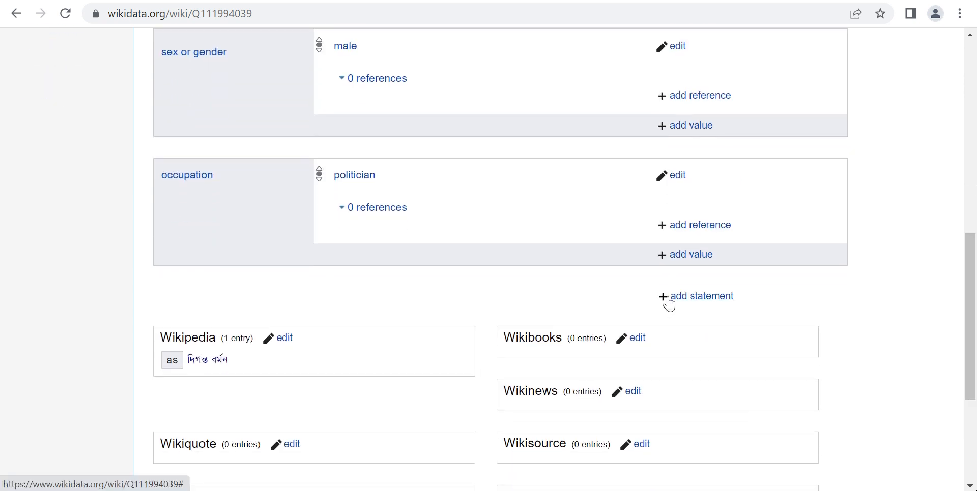
left_click(667, 300)
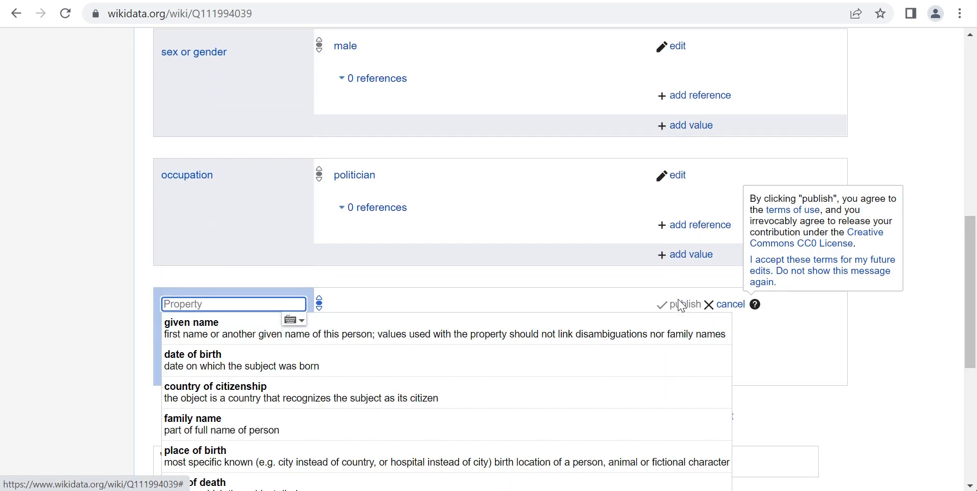
left_click(264, 388)
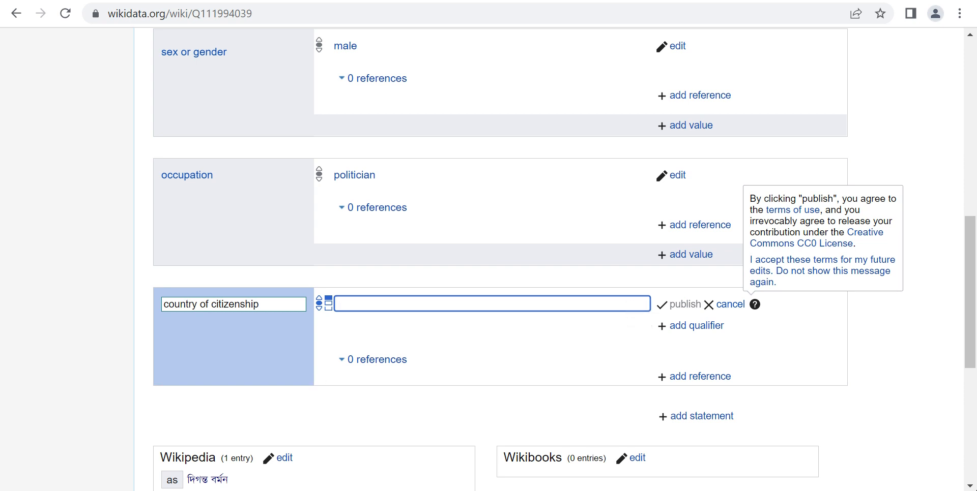
left_click(351, 303)
type("Ind")
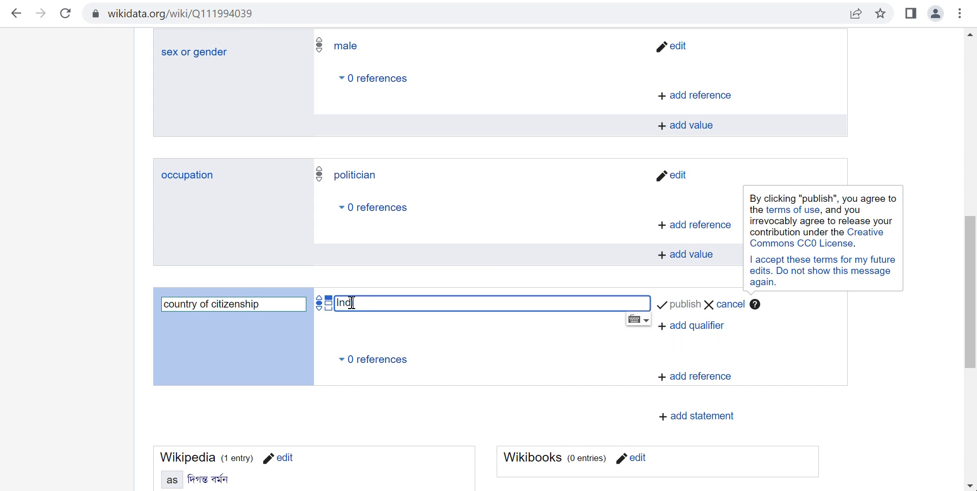
type("ia")
left_click(374, 330)
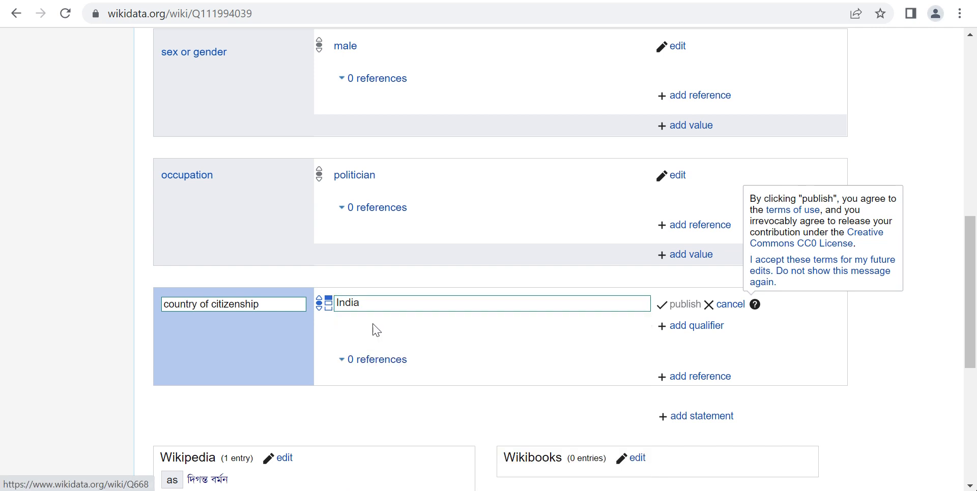
left_click(683, 305)
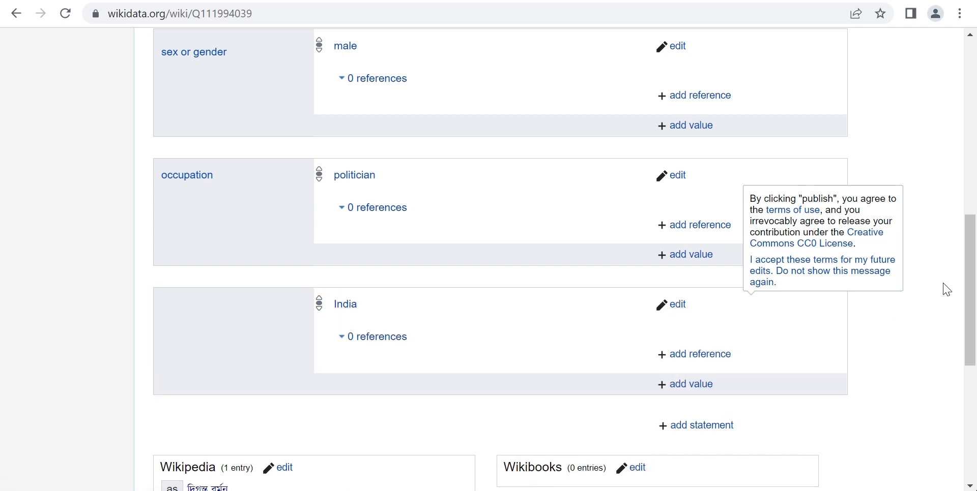
Step: Open the Assamese Wikipedia article linked from the item and look through it down to its references and language links
left_click_drag(970, 262, 973, 416)
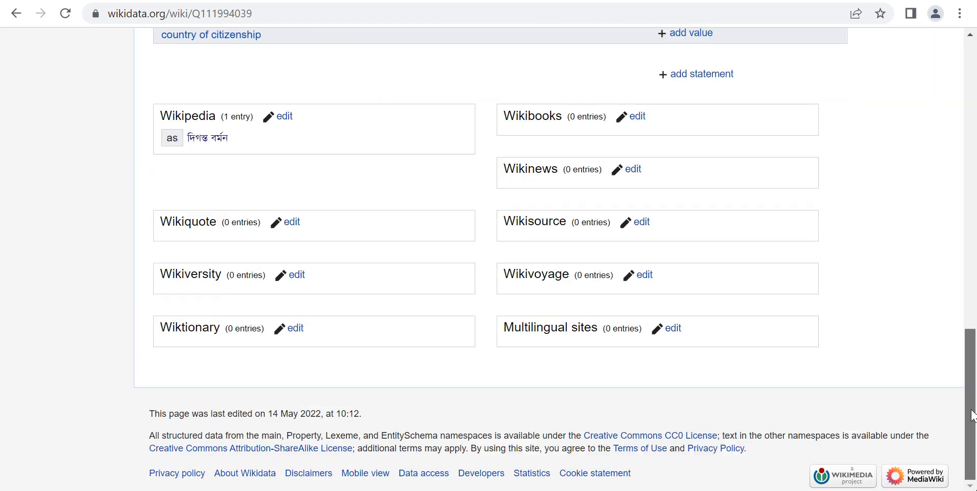
scroll(972, 417, "up", 3)
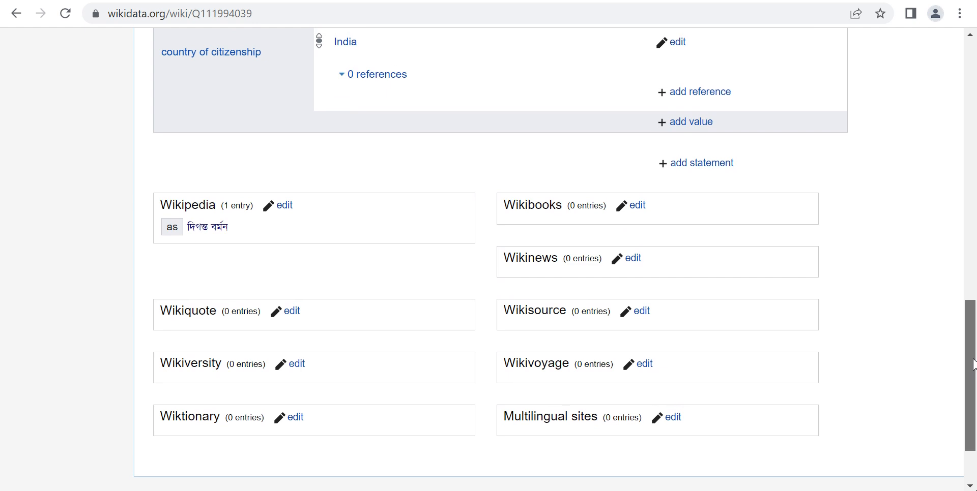
left_click_drag(975, 338, 966, 312)
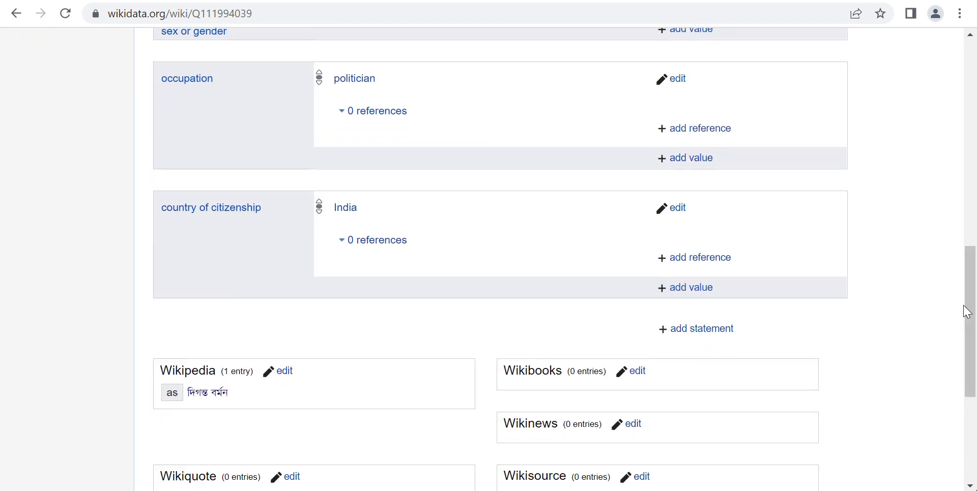
left_click(215, 403)
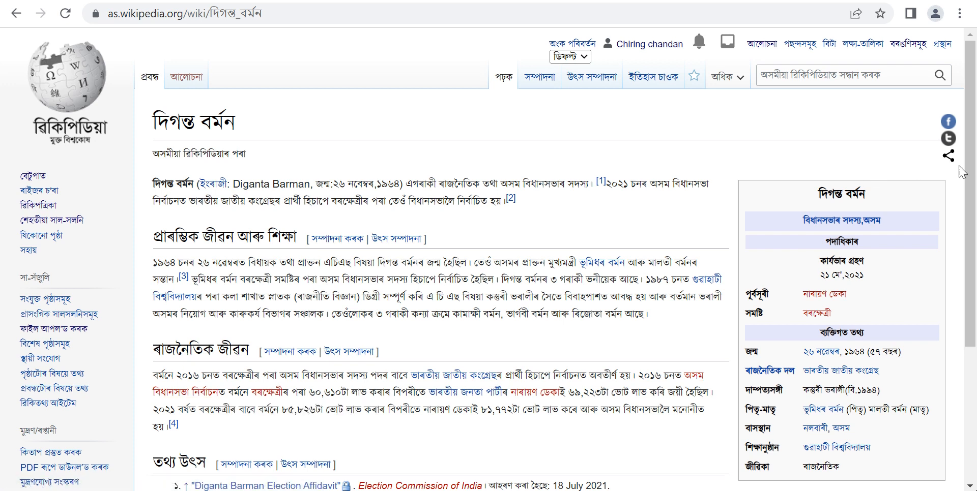
scroll(961, 172, "down", 3)
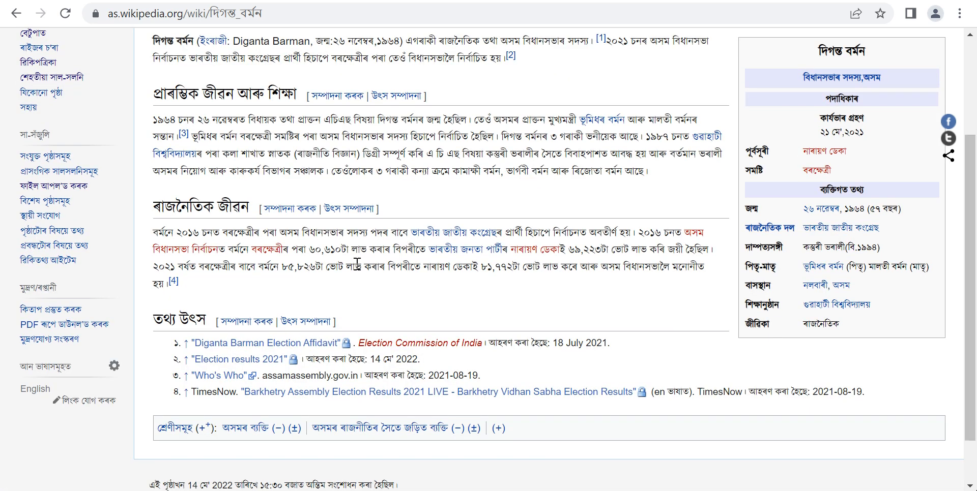